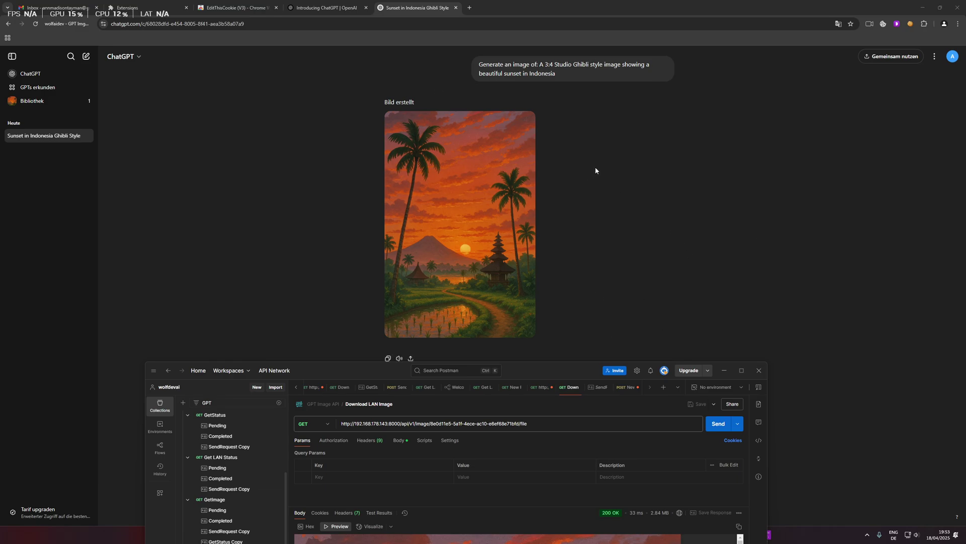
Review the URL and sunset image preview of the Download LAN Image request, then minimize Postman
mouse_move(519, 184)
left_click_drag(559, 371, 541, 111)
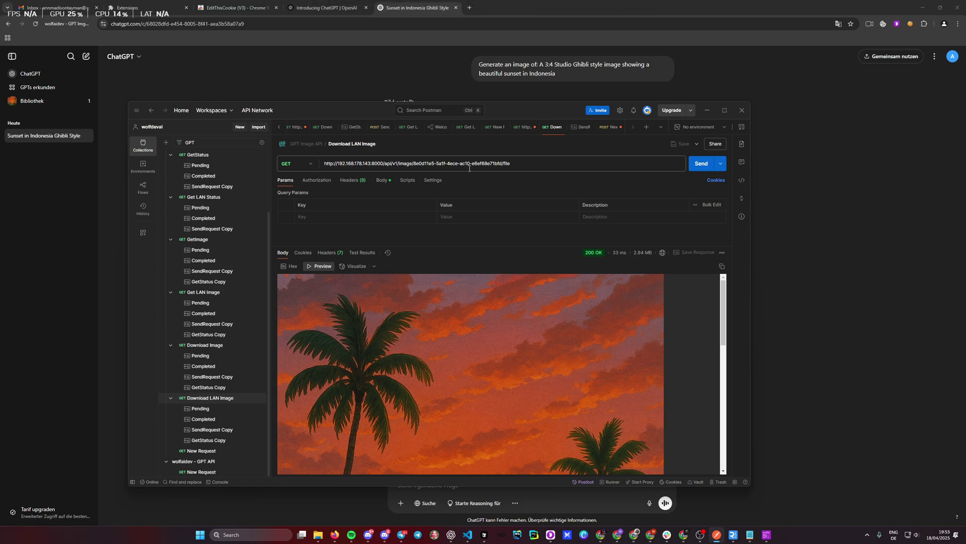
triple_click(371, 163)
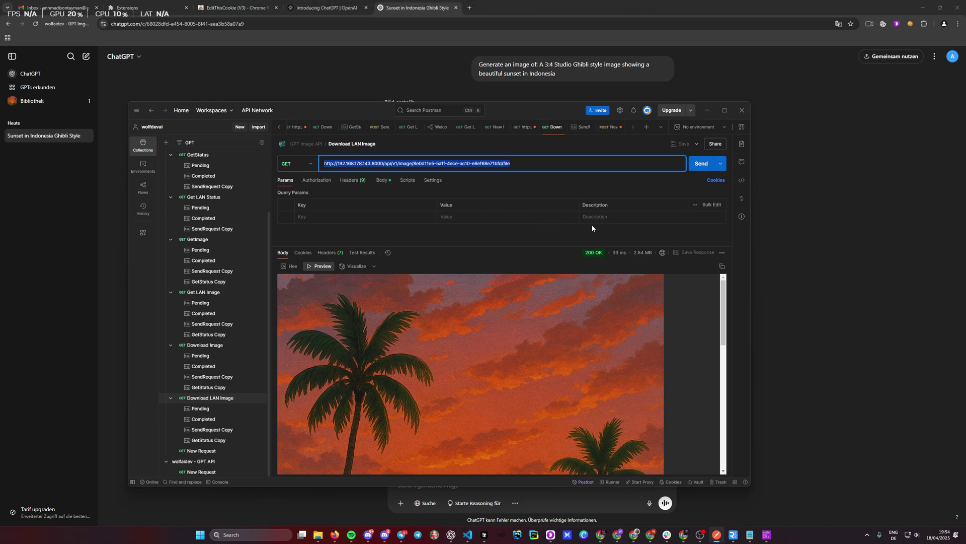
left_click(565, 181)
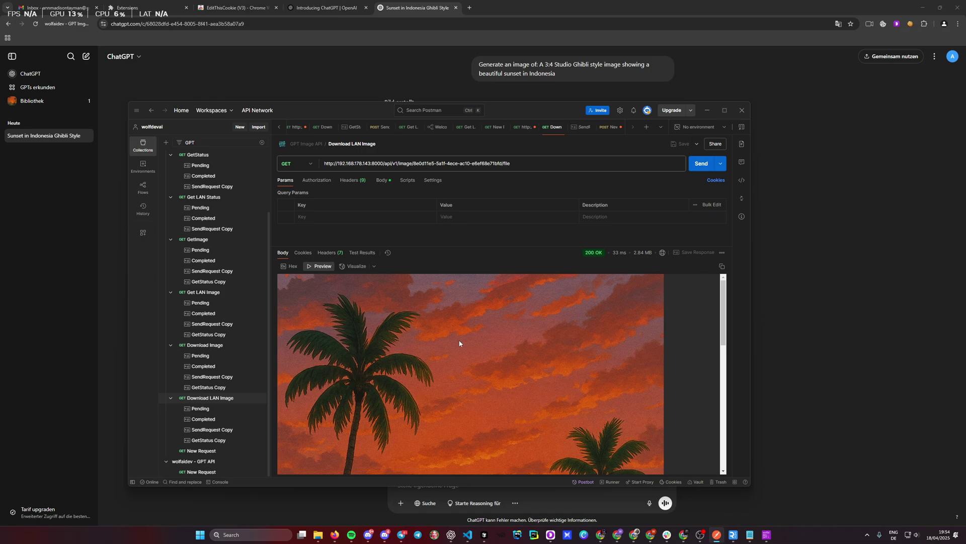
scroll(433, 338, "down", 1)
scroll(409, 381, "up", 1)
left_click_drag(543, 116, 580, 122)
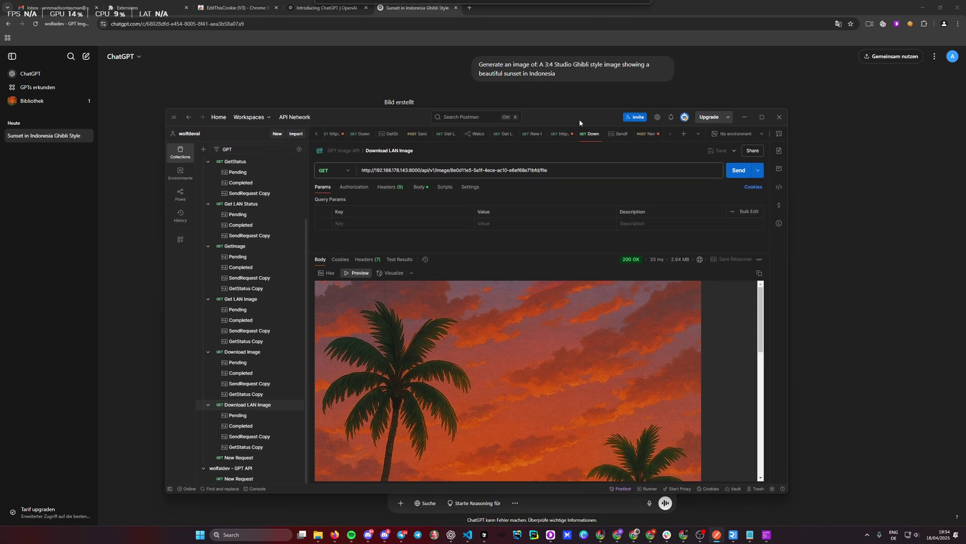
left_click(745, 119)
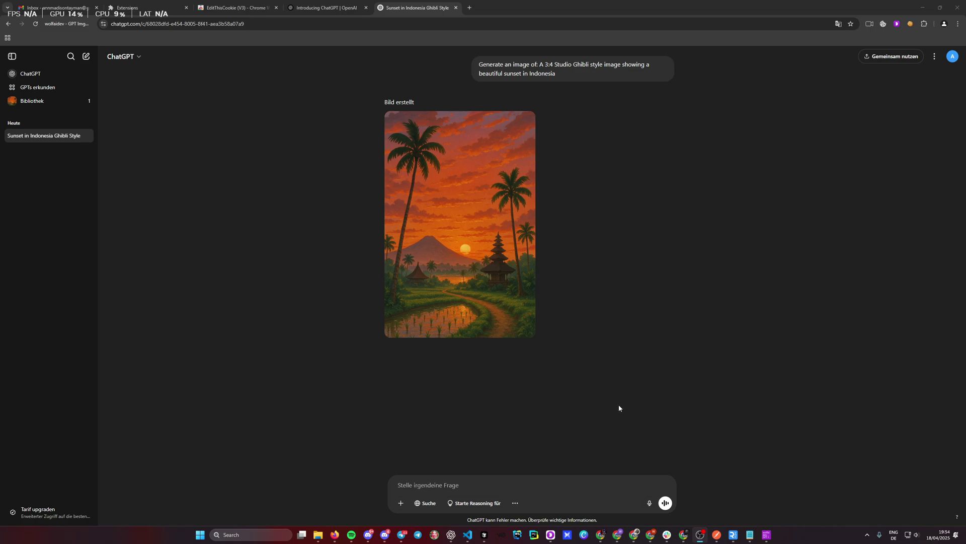
left_click(55, 8)
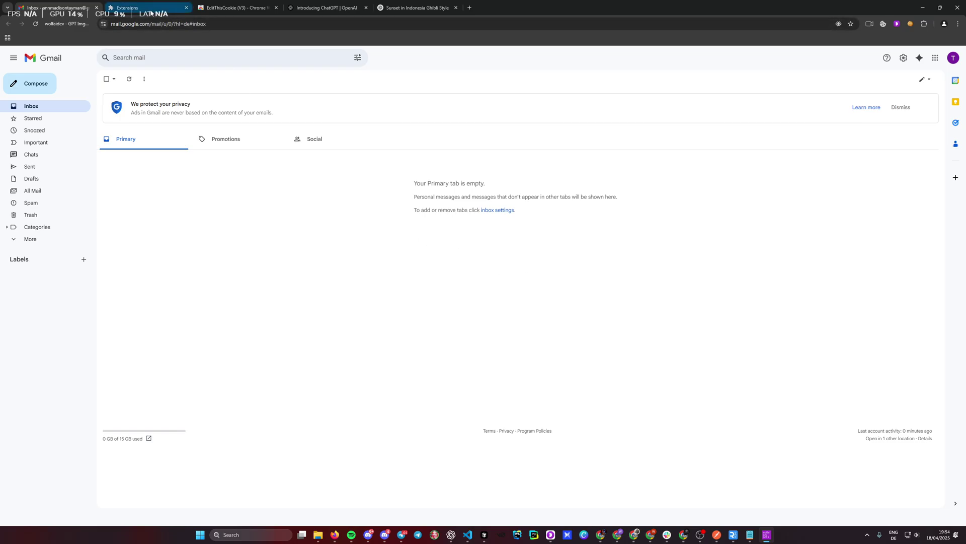
left_click(312, 7)
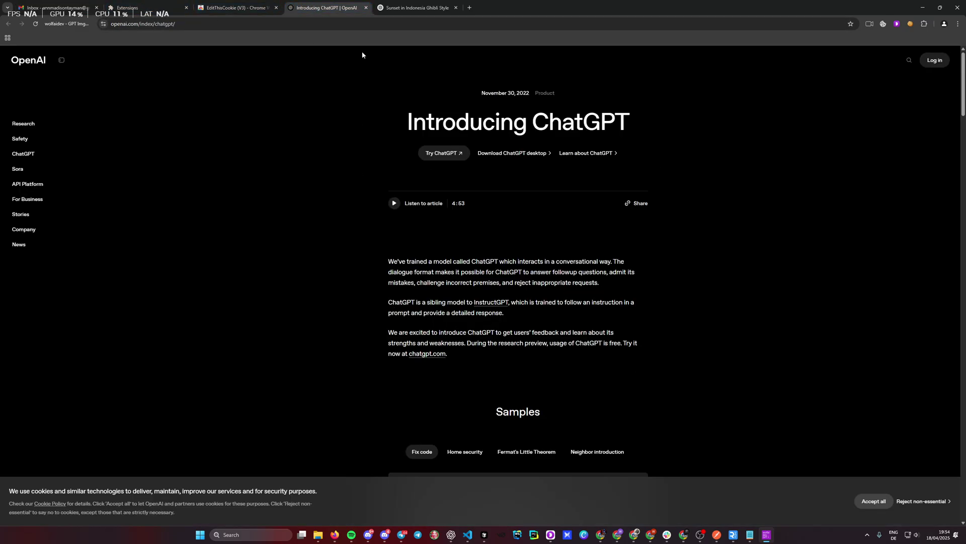
left_click(411, 12)
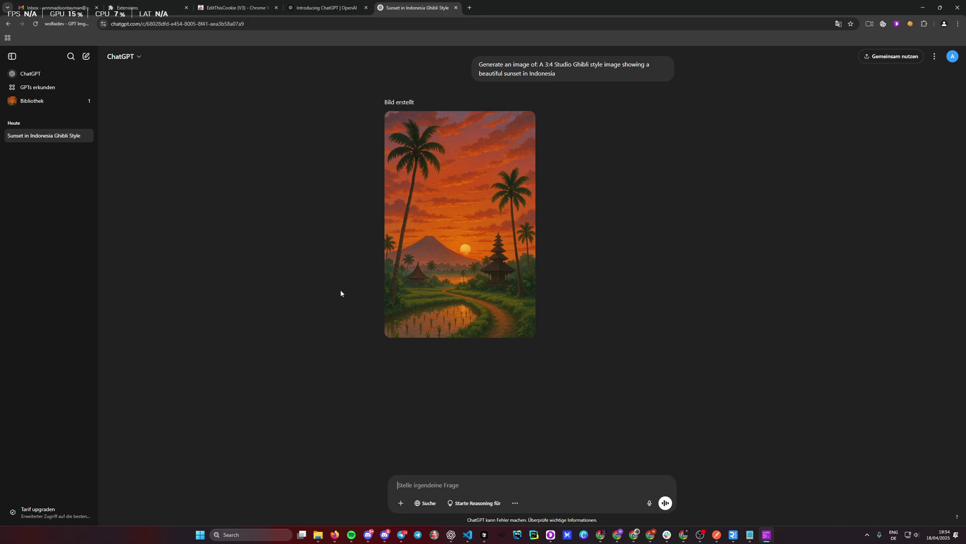
Switch from the ChatGPT sunset chat to the Gmail Inbox tab
left_click(55, 8)
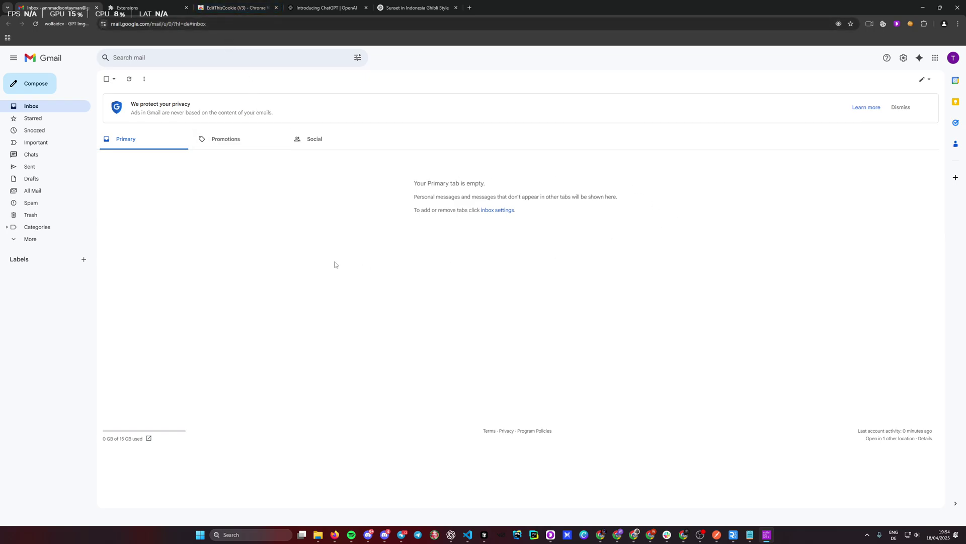
Glance at the EditThisCookie (V3) store page, then reload the Sunset in Indonesia Ghibli Style chat
left_click(236, 9)
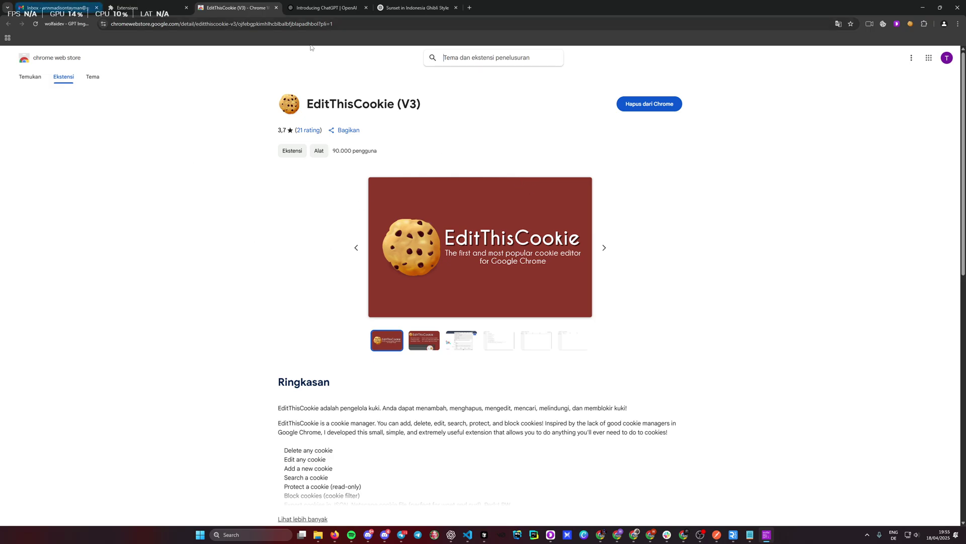
left_click(393, 10)
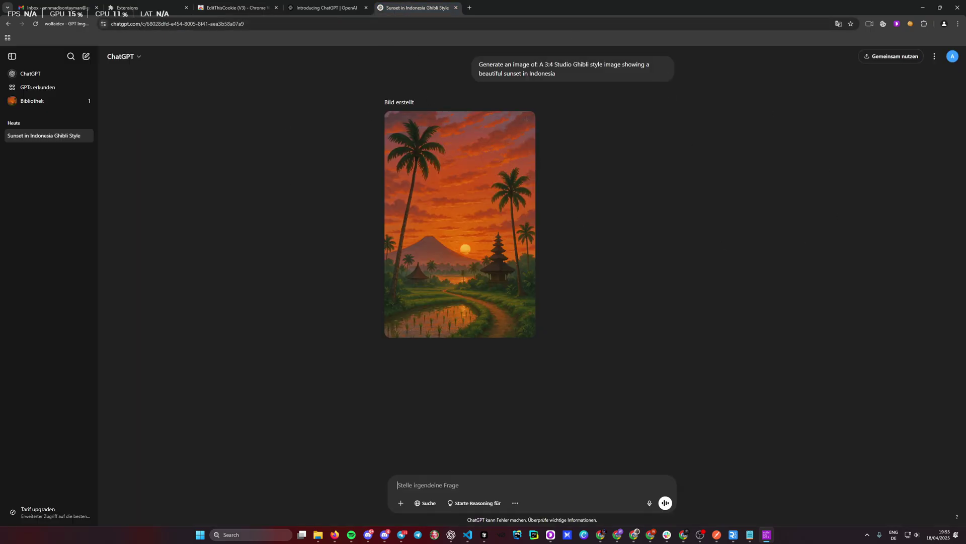
key("F5")
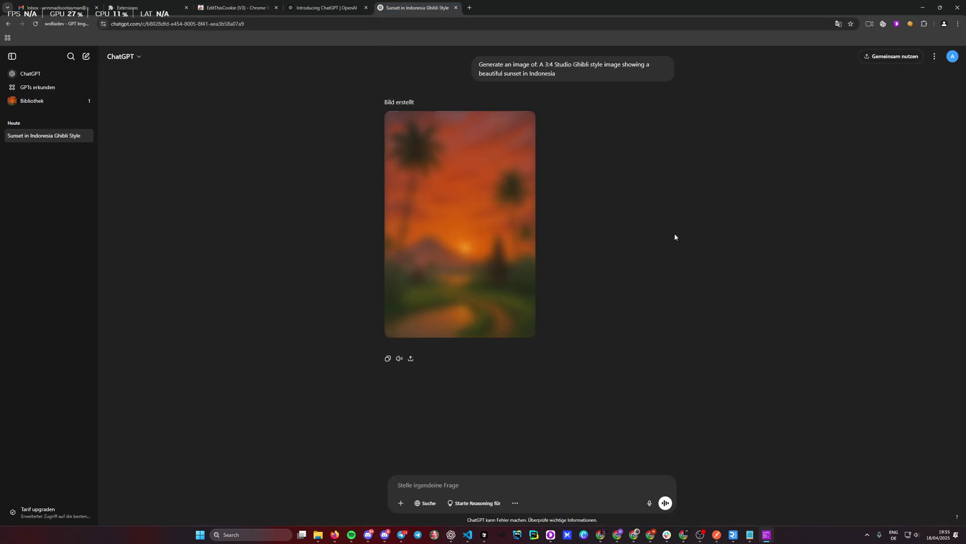
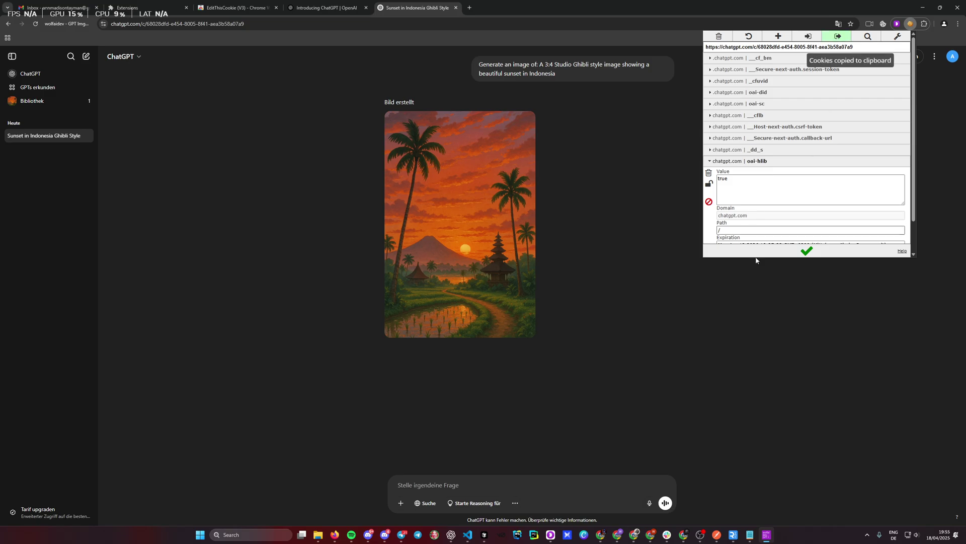
Close the EditThisCookie export popup and bring the remote desktop's code editor forward
left_click(599, 298)
mouse_move(735, 533)
left_click(750, 500)
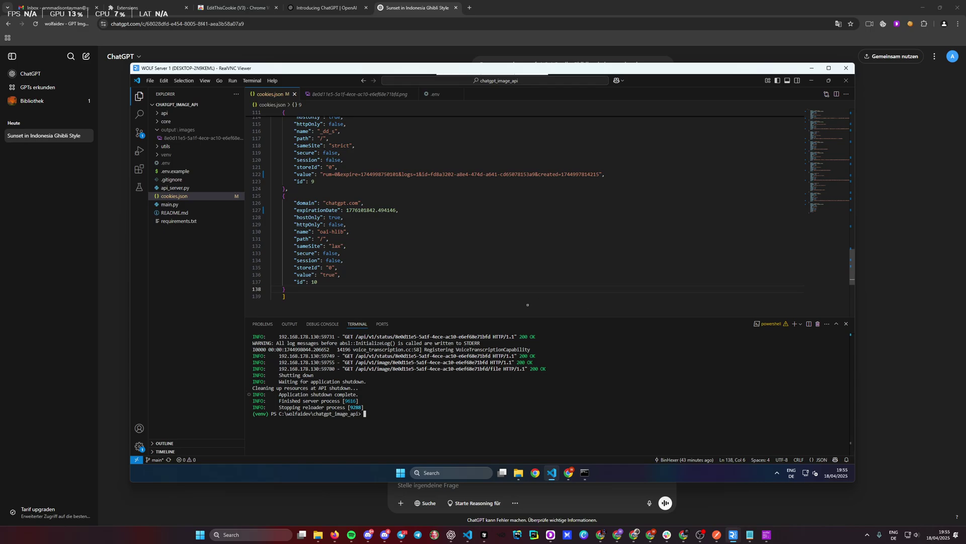
Reposition the remote desktop window showing VS Code with cookies.json
mouse_move(658, 74)
left_mouse_down()
mouse_move(652, 95)
mouse_move(652, 72)
left_mouse_up()
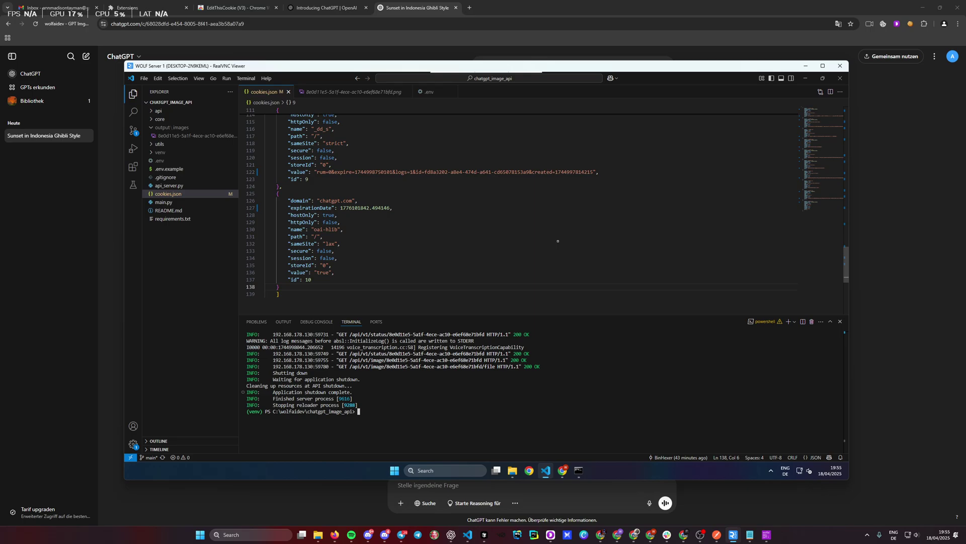
left_click_drag(642, 68, 688, 82)
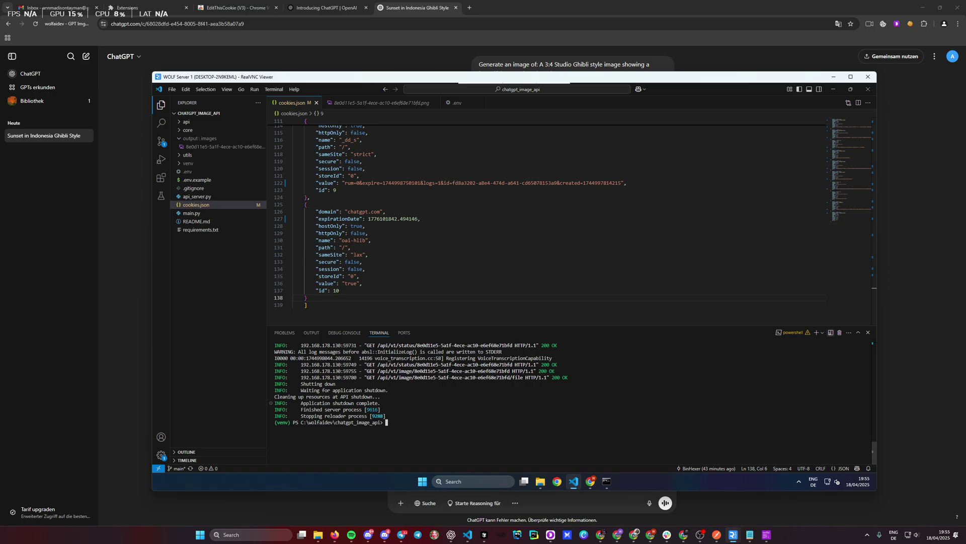
Replace the old terminal with a new one, activate the venv and clear it with cls
key("ctrl+shift+5")
left_click(865, 419)
left_click(862, 343)
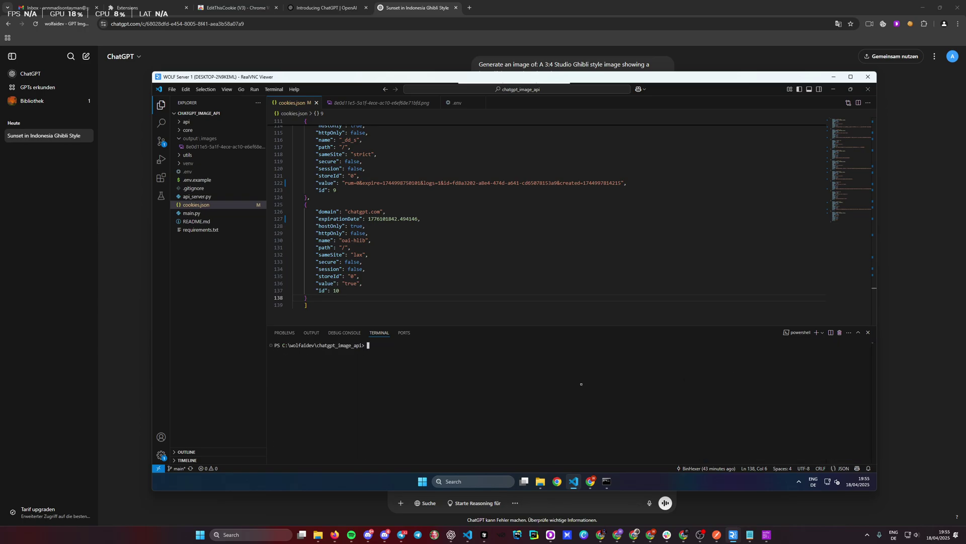
type(".\\venv\\Scripts\\activate")
key("Return")
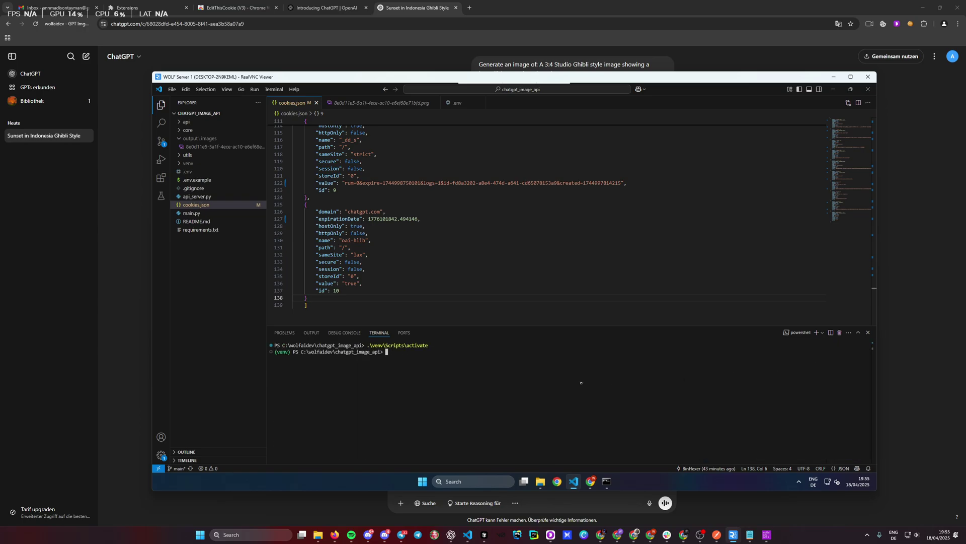
type("cls")
key("Return")
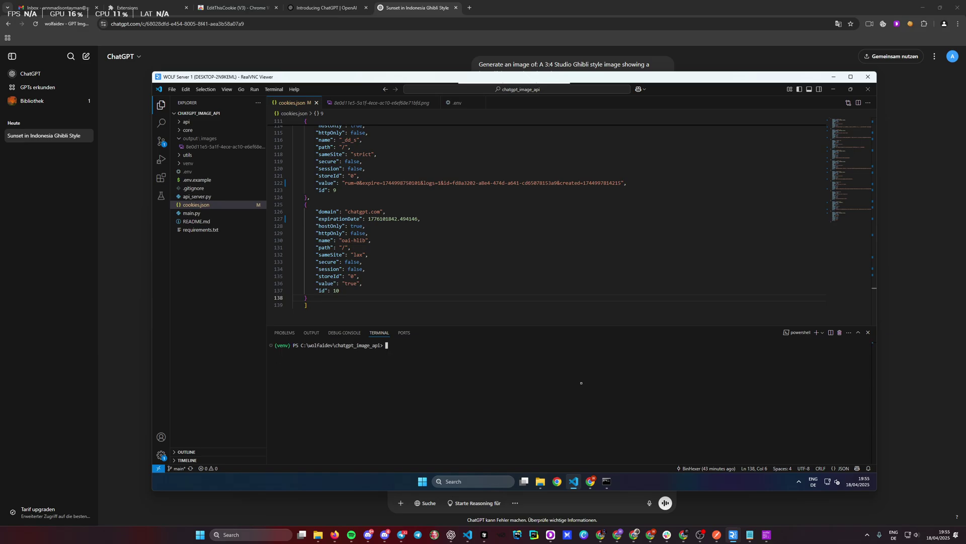
Overwrite cookies.json with the newly exported chatgpt.com cookies from the clipboard
left_click(468, 305)
key("ctrl+a")
key("ctrl+v")
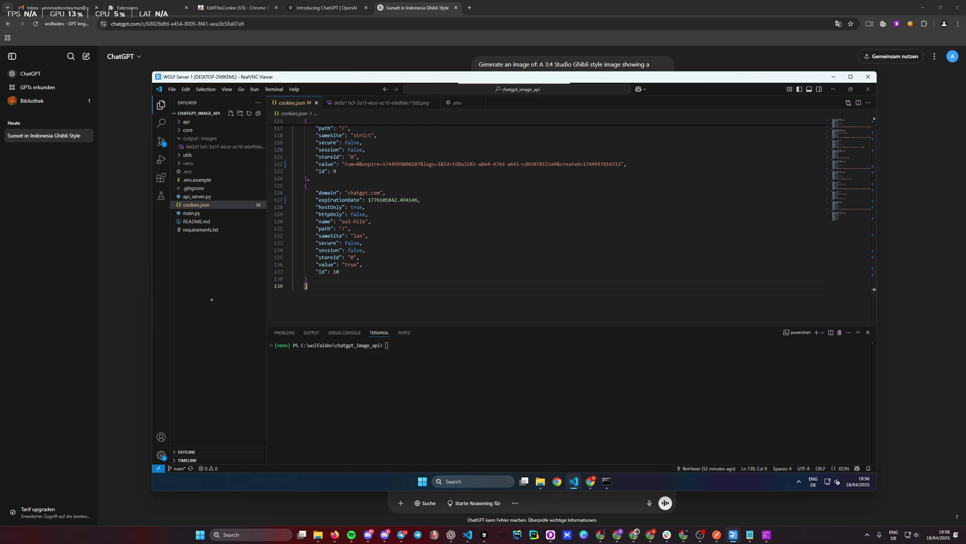
left_click(451, 391)
Start the API server with python .\api_server.py
type("python .\\api_server.py")
key("Return")
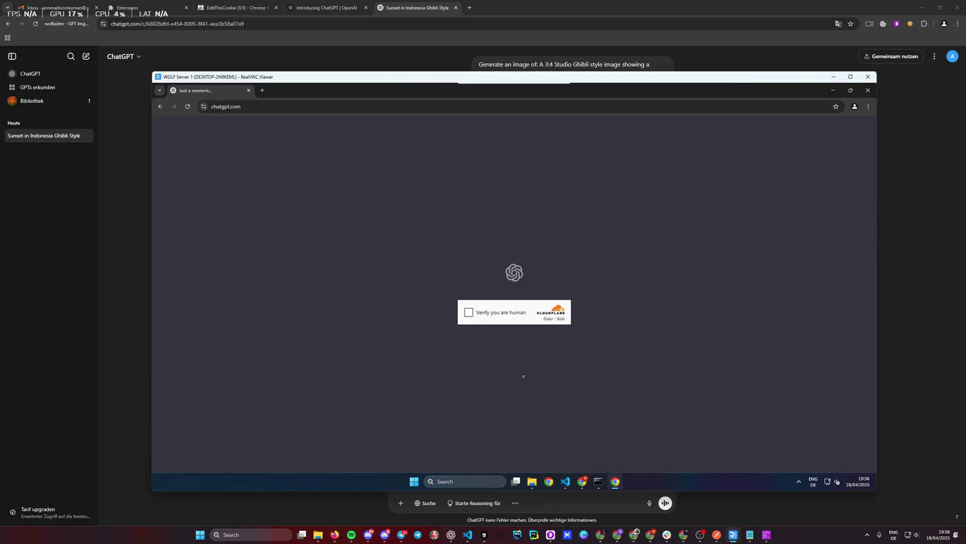
Pass the Cloudflare 'Verify you are human' check and confirm the logged-in account menu
left_click(468, 312)
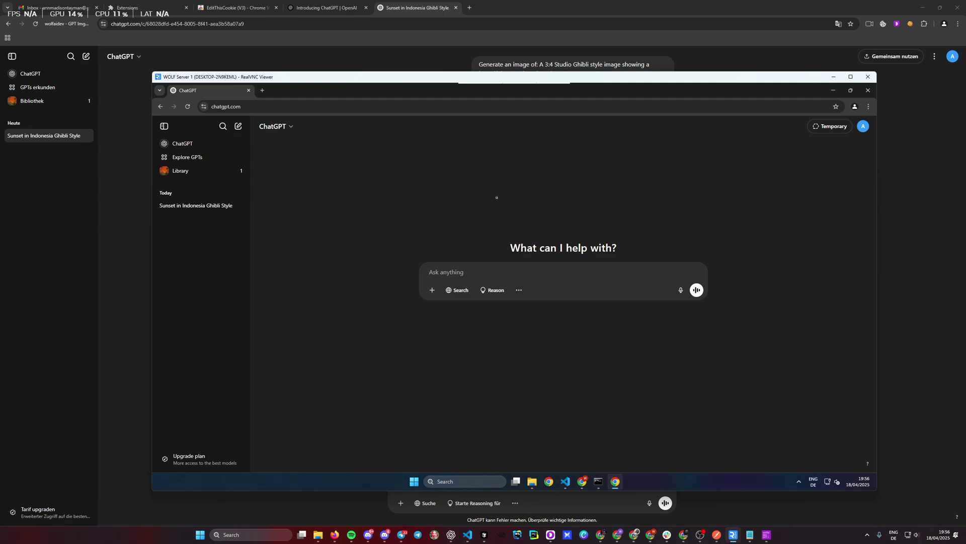
left_click(863, 126)
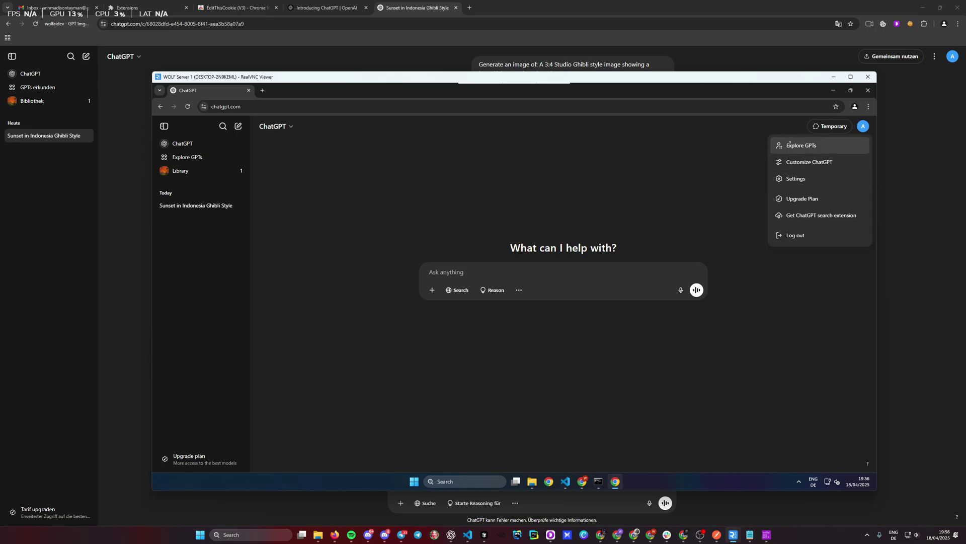
left_click(578, 247)
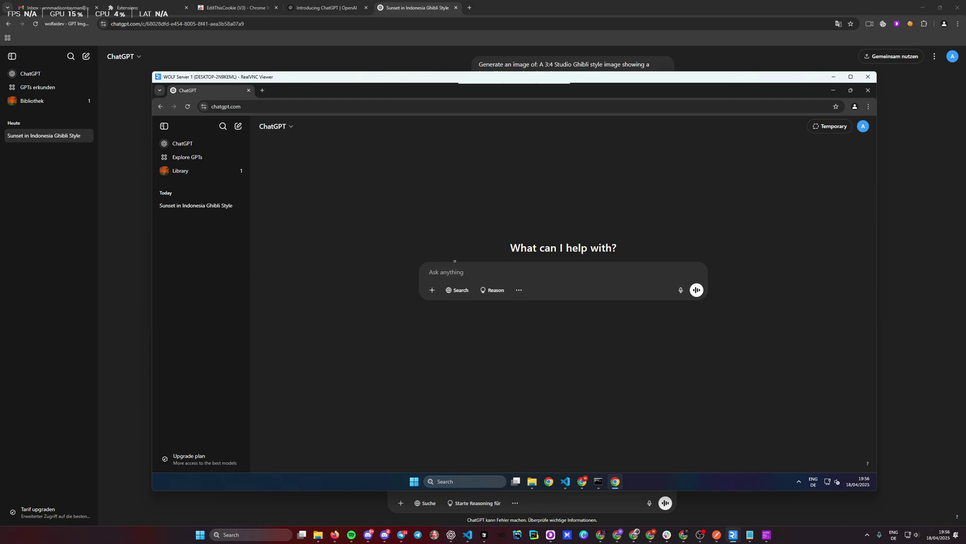